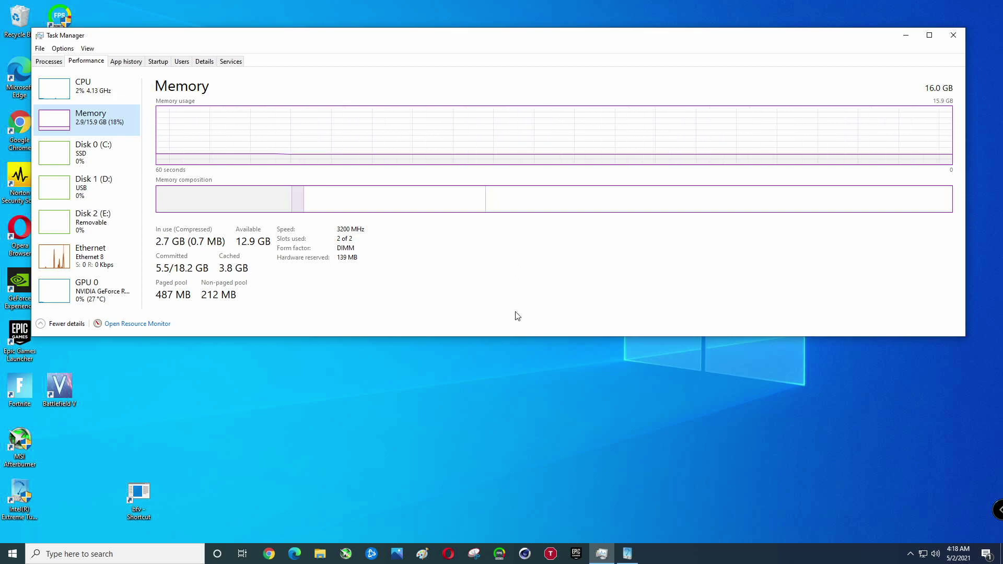
Switch to Intel Extreme Tuning Utility and examine the processor, memory, graphics and motherboard details in its system information.
drag(449, 40, 421, 51)
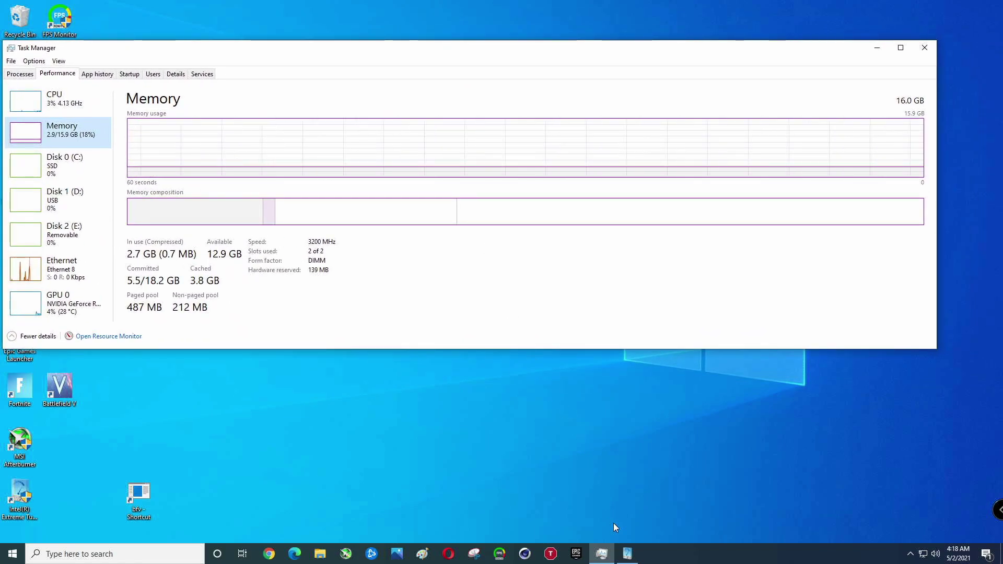
mouse_move(630, 556)
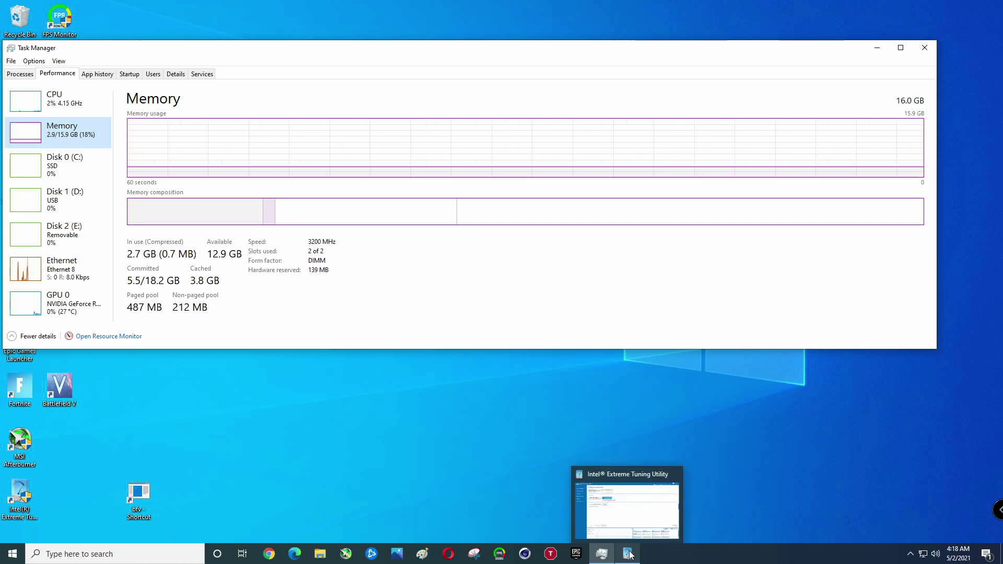
click(630, 555)
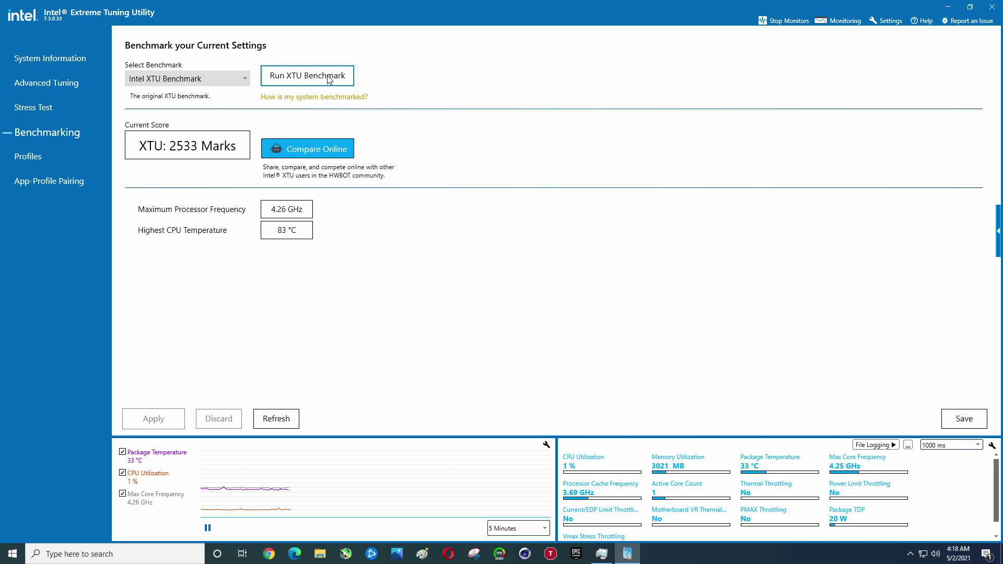
click(47, 58)
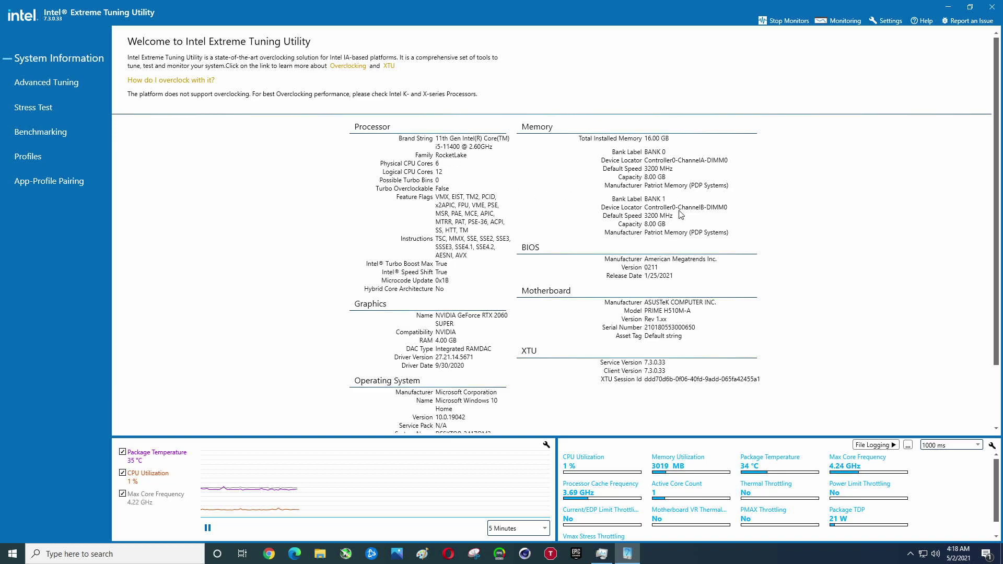
scroll(675, 217, down, 2)
scroll(442, 230, down, 1)
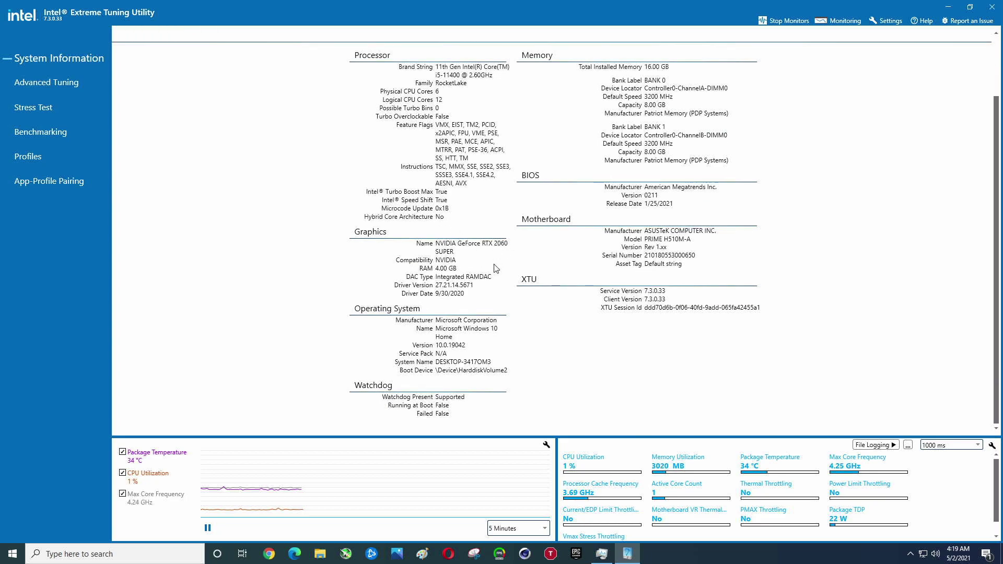
scroll(648, 168, up, 1)
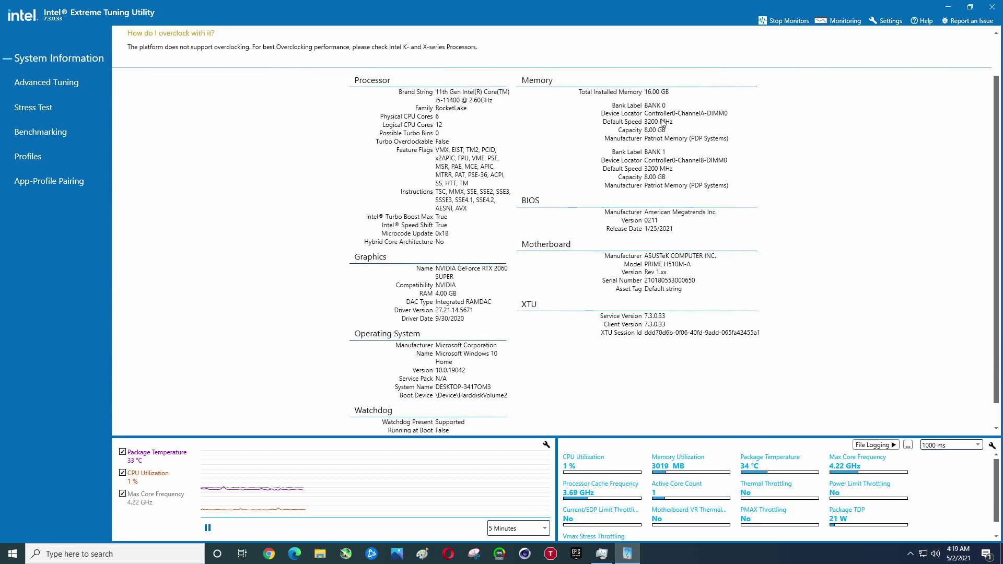
scroll(653, 167, down, 1)
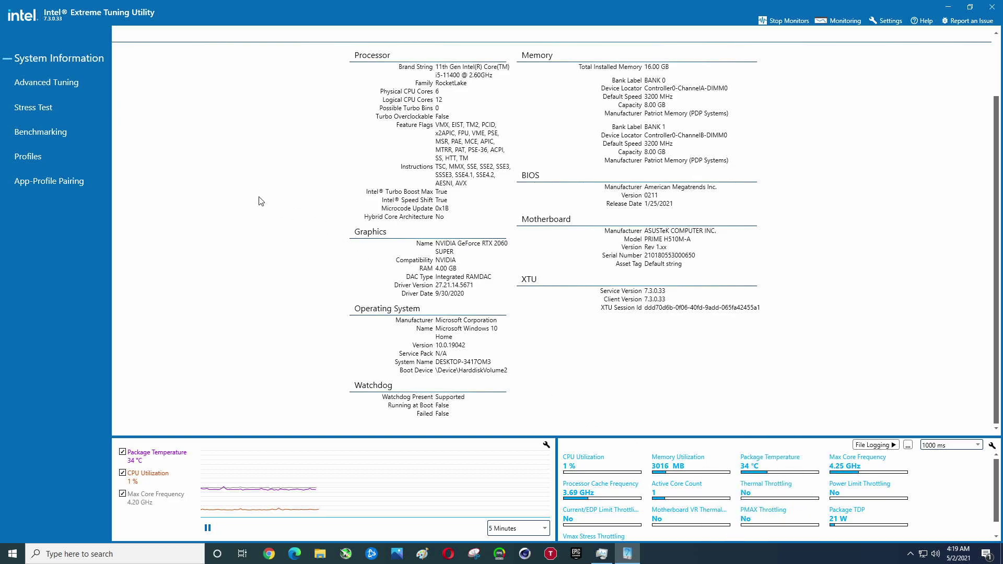
Examine the advanced core tuning settings, including the ratio multipliers for one to six active cores.
click(44, 137)
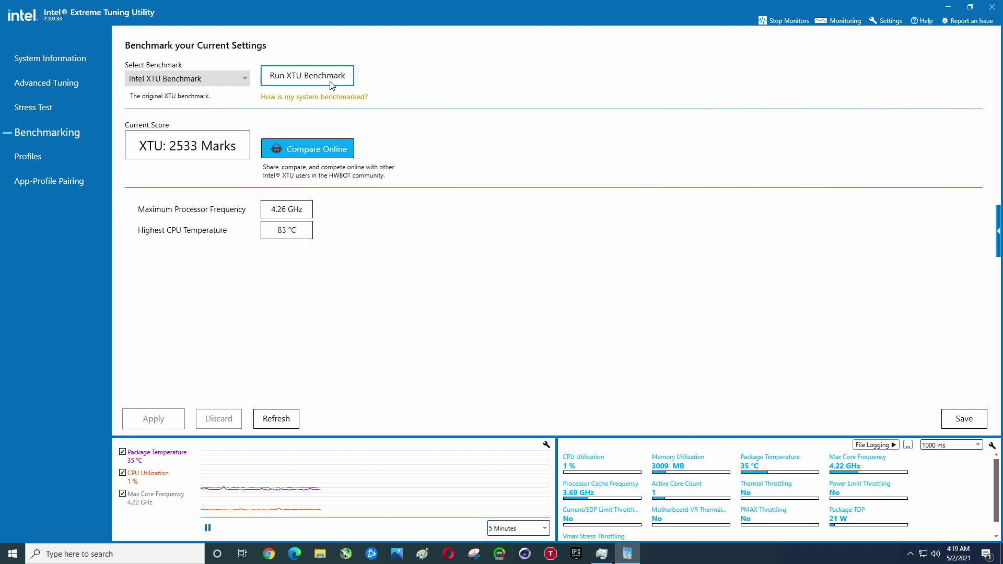
click(57, 82)
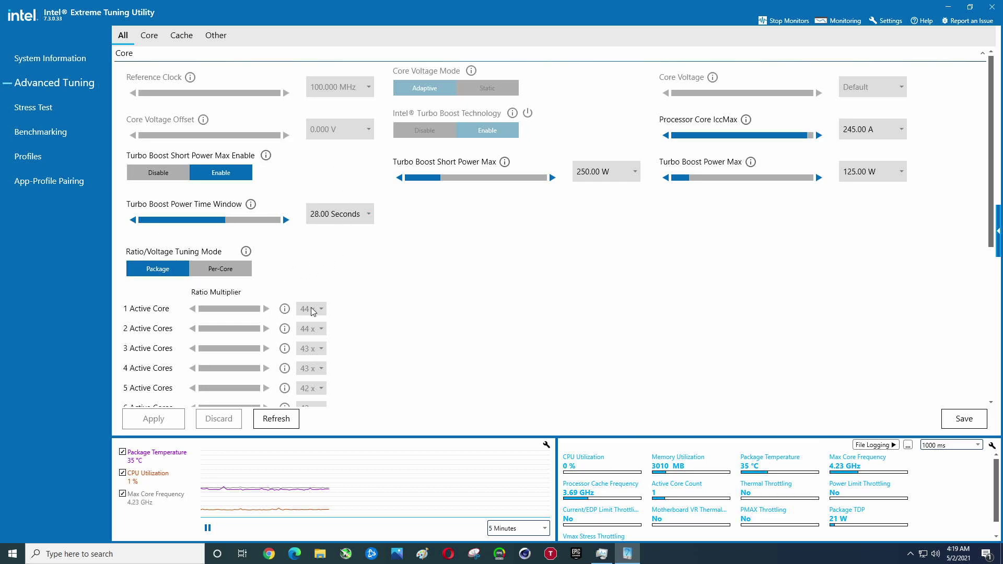
scroll(327, 361, down, 1)
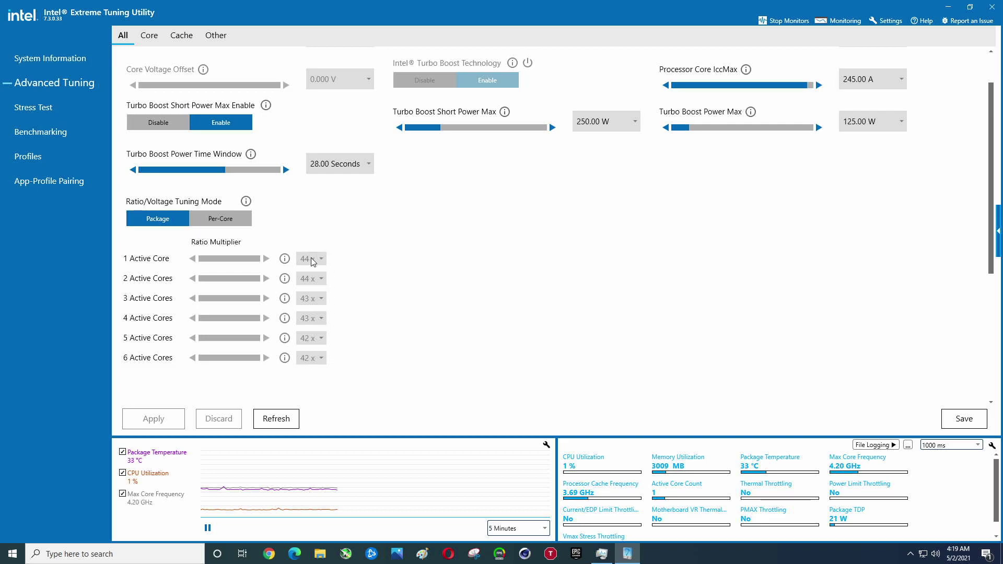
scroll(455, 294, up, 1)
scroll(452, 294, down, 1)
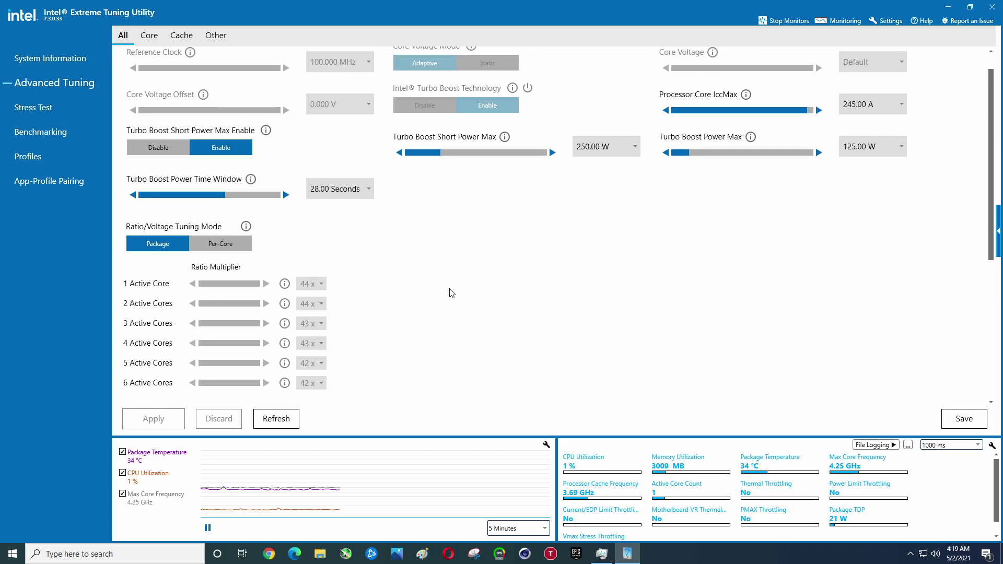
scroll(423, 313, up, 1)
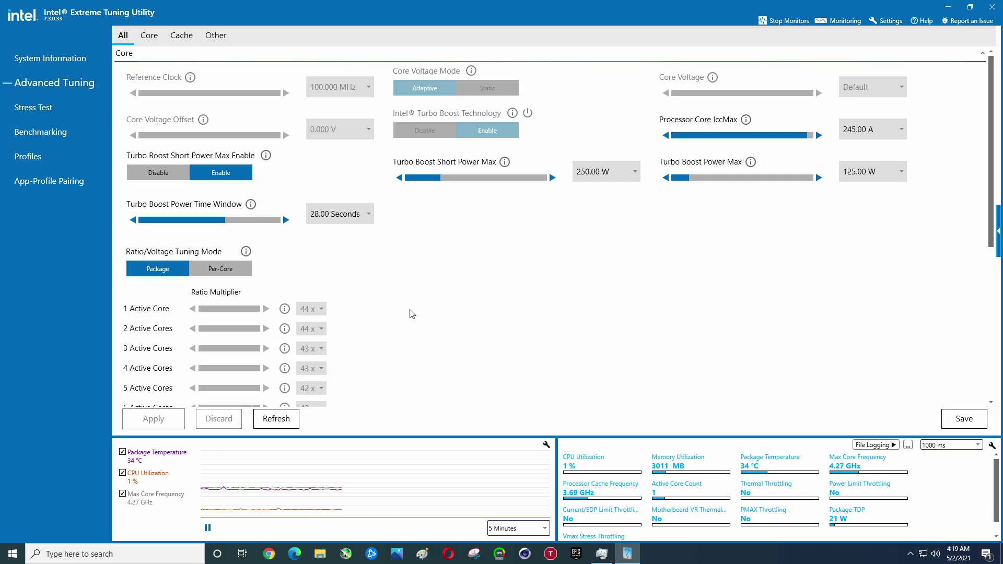
Try Turbo Boost Short Power Max at 555 W, discarding the change without applying it.
mouse_move(752, 165)
mouse_move(505, 163)
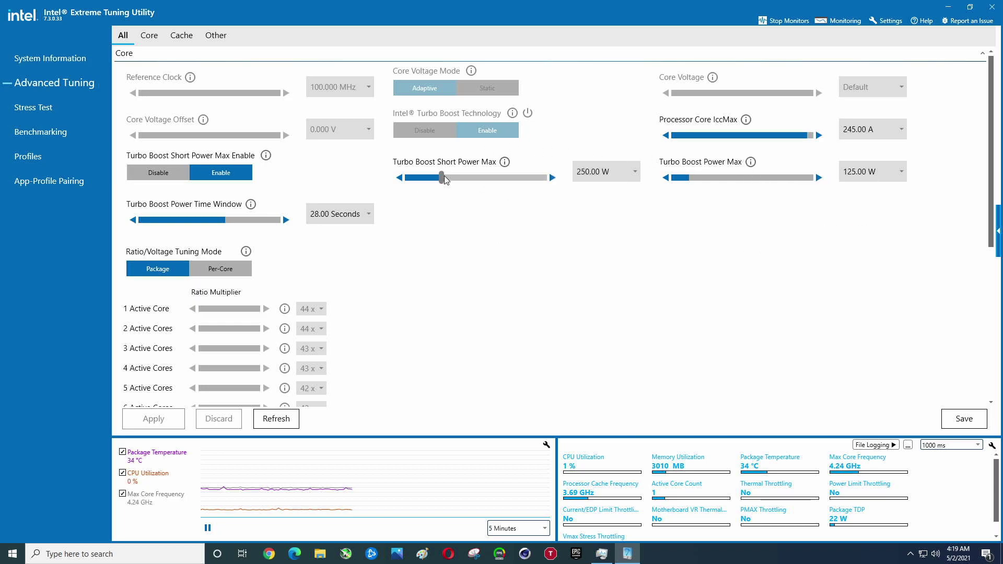
drag(443, 179, 489, 185)
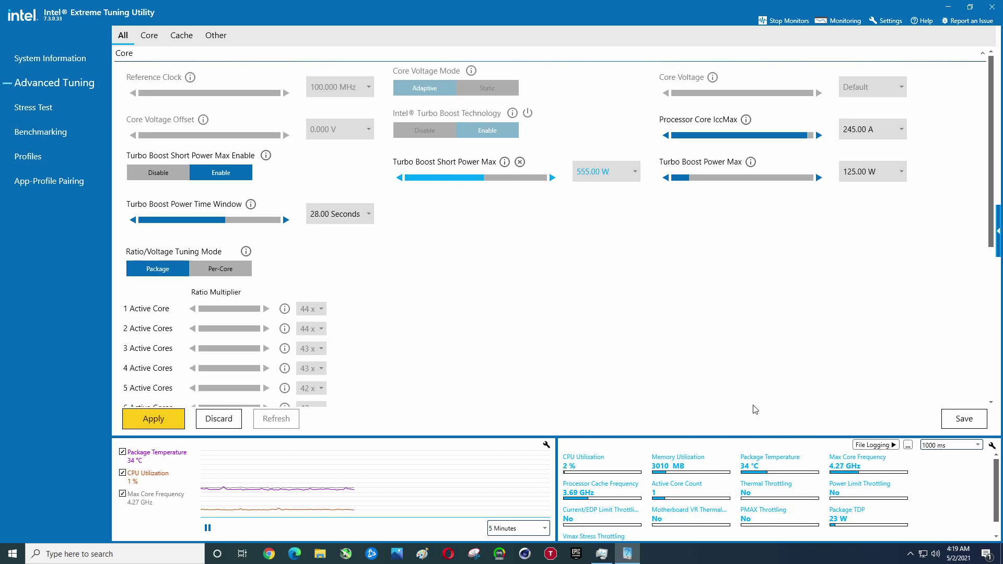
click(209, 424)
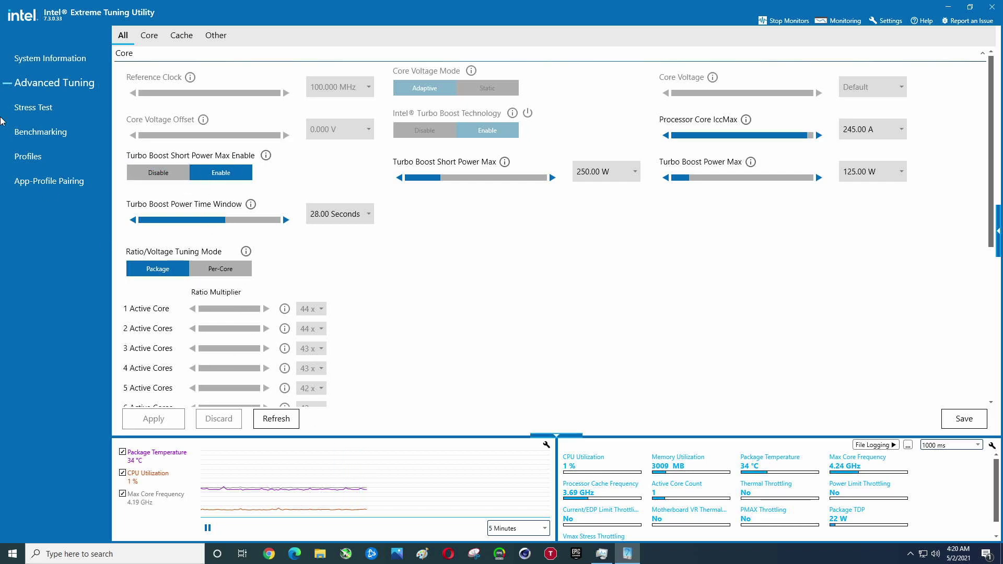
Run the Intel XTU benchmark on the current settings and check the resulting score and package temperature.
click(43, 128)
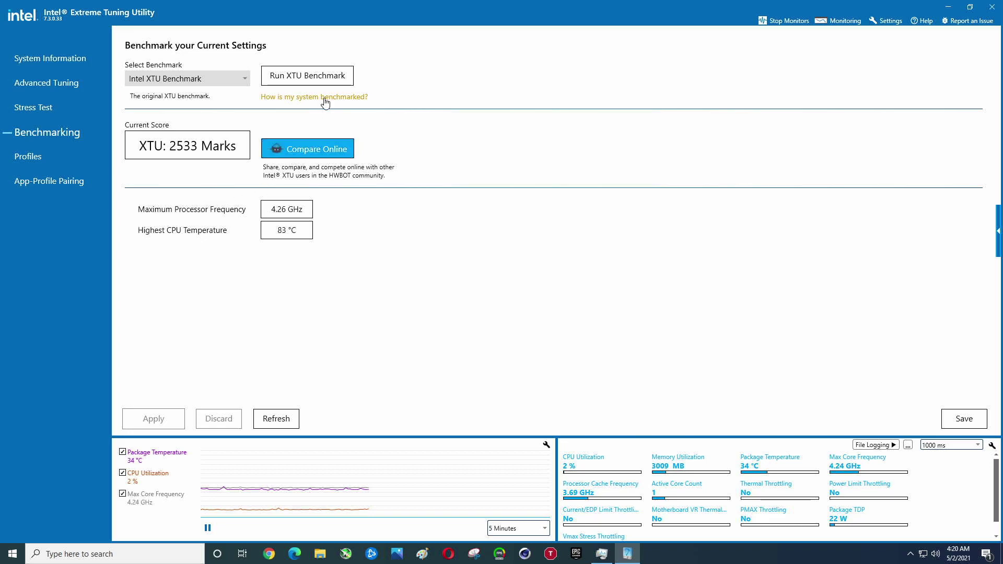
click(335, 75)
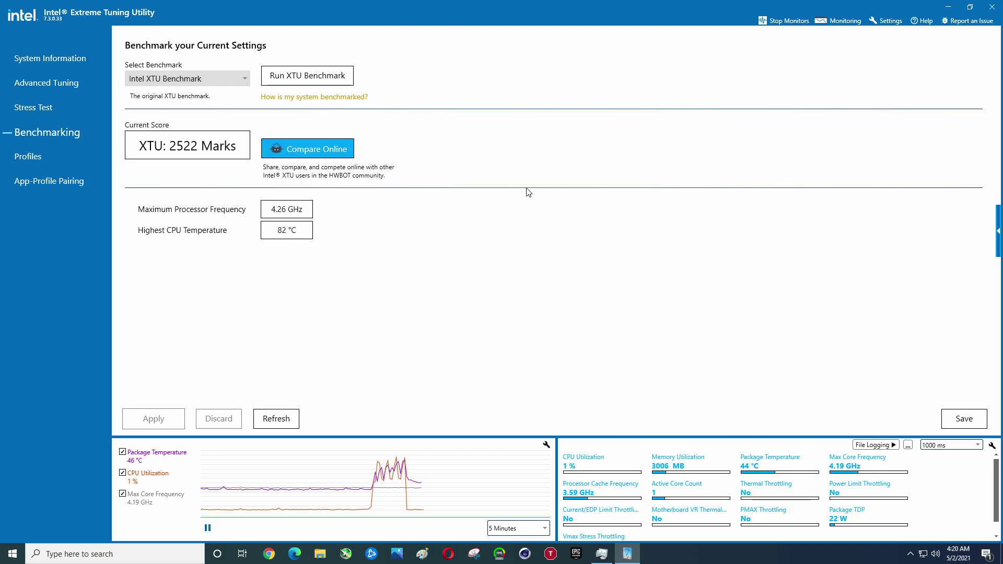
mouse_move(146, 459)
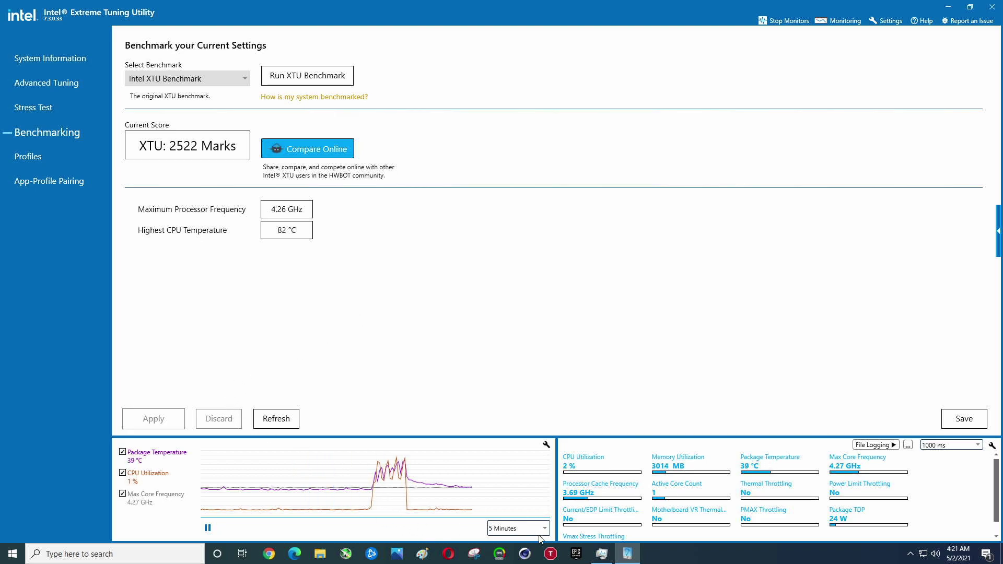
Open Cinebench R20 and start its CPU render test.
click(525, 553)
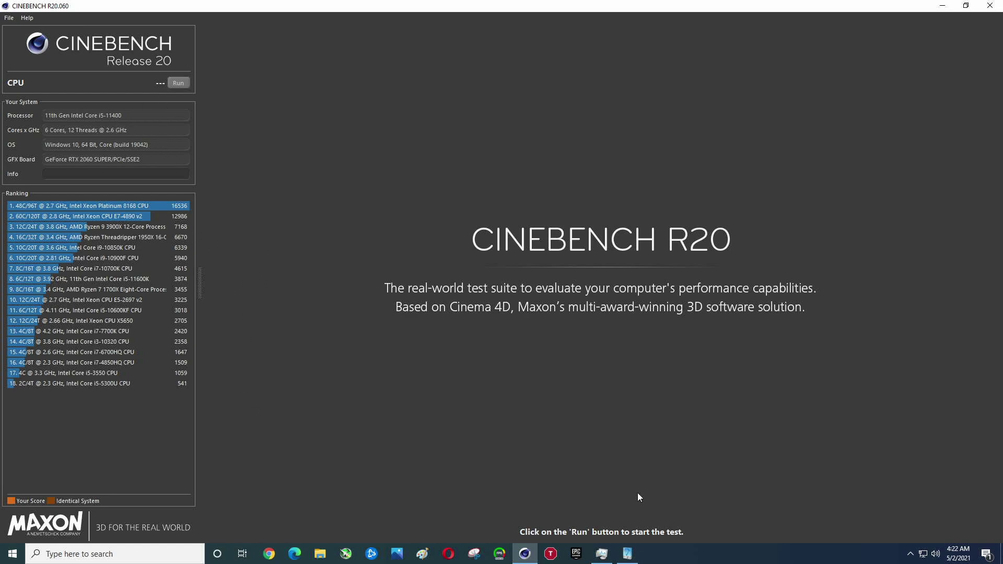
click(634, 553)
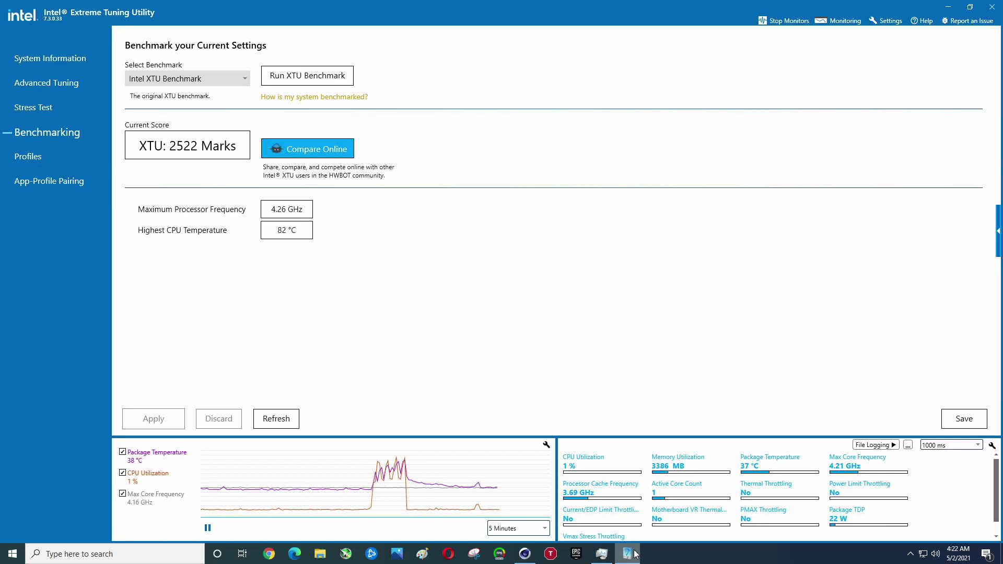
click(634, 553)
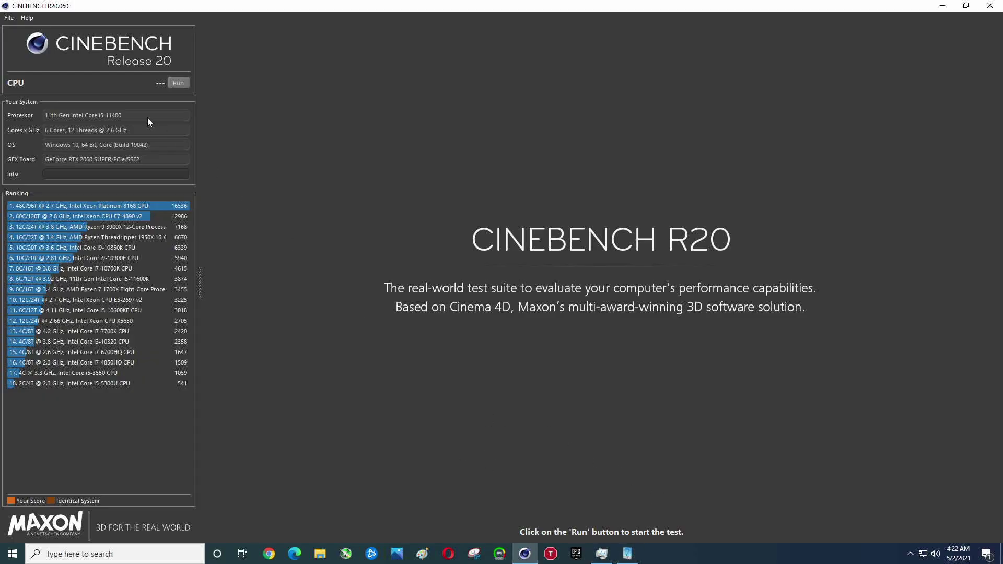
click(177, 84)
Show Intel Extreme Tuning Utility as a smaller window over the Cinebench render and view its temperature and frequency monitors.
click(628, 556)
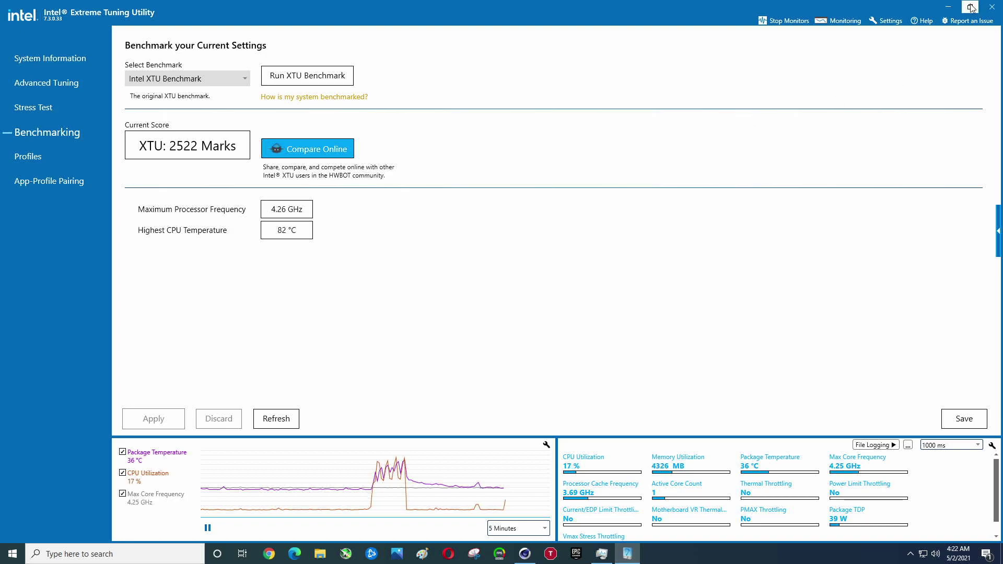
click(971, 7)
drag(449, 98, 557, 49)
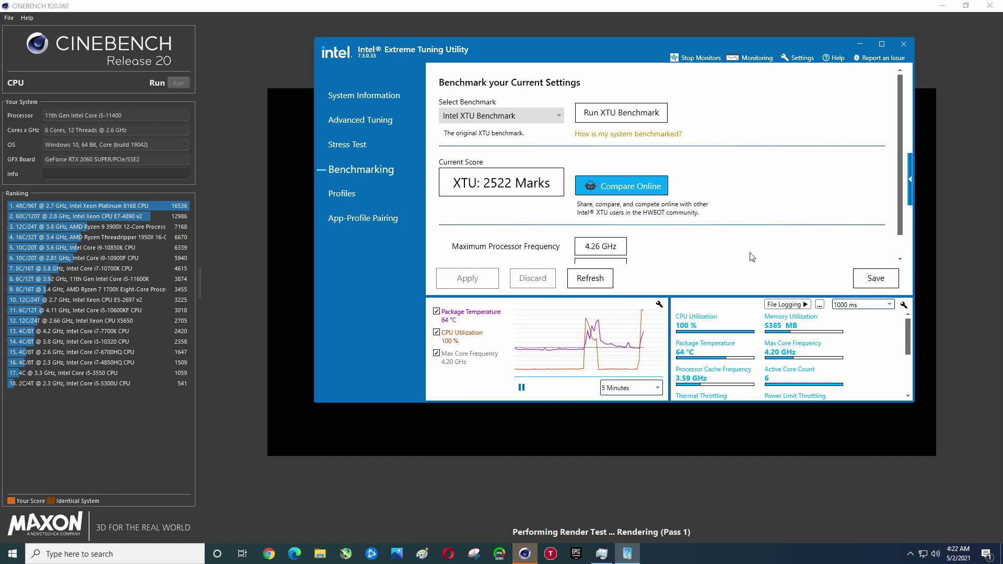
scroll(889, 349, down, 1)
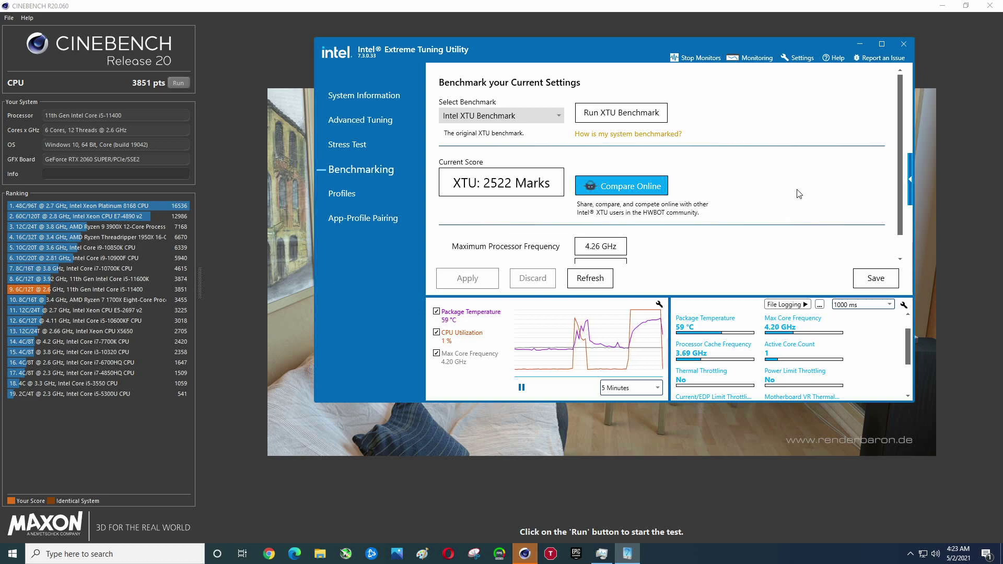
Review the Cinebench CPU score and ranking, and minimize the Cinebench, Extreme Tuning Utility and Task Manager windows.
click(250, 5)
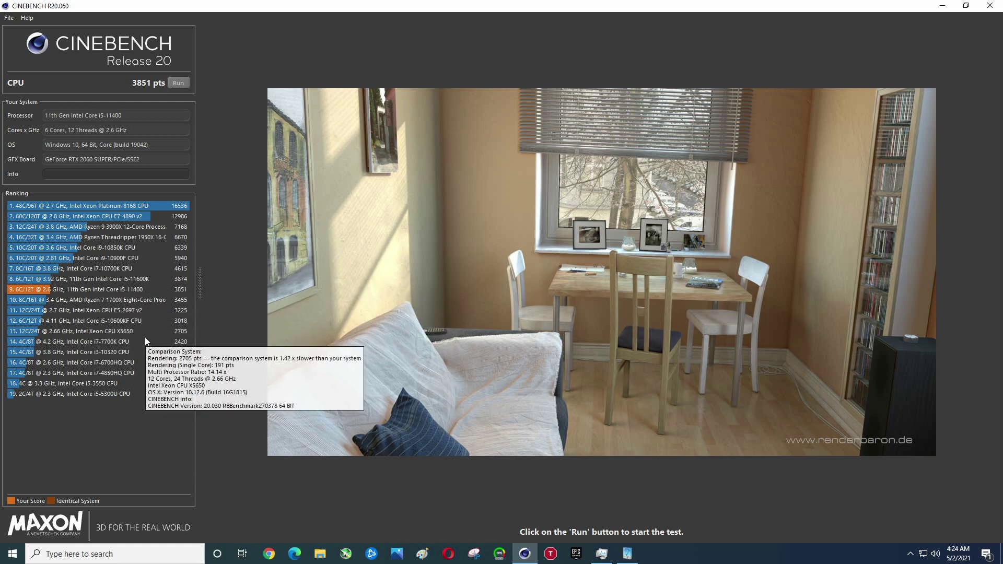
click(941, 6)
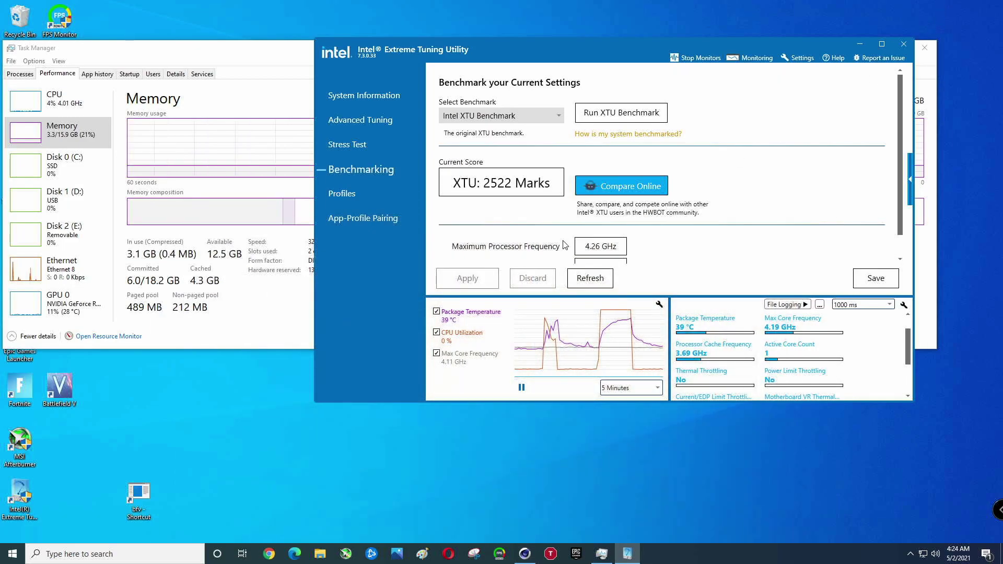
click(860, 44)
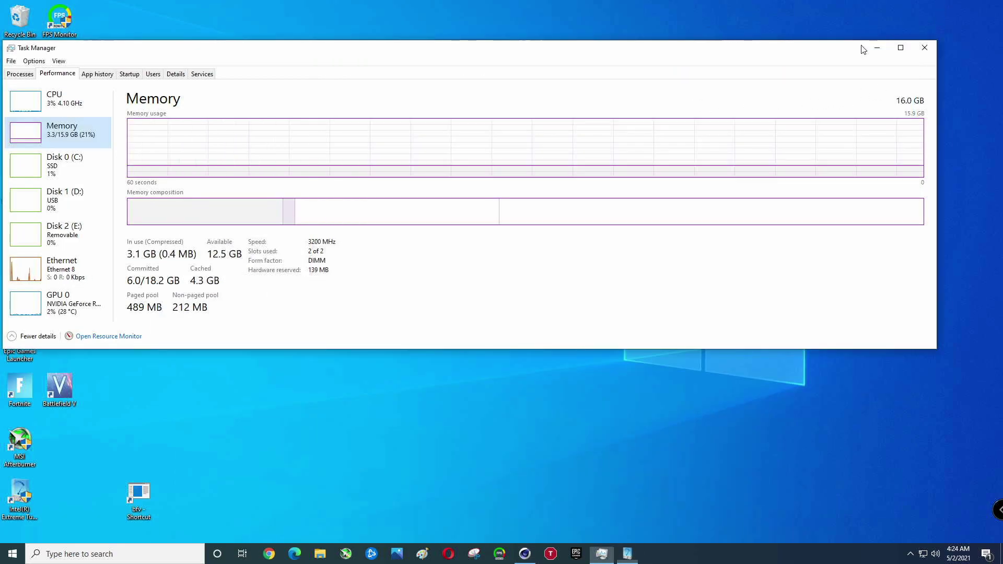
click(877, 48)
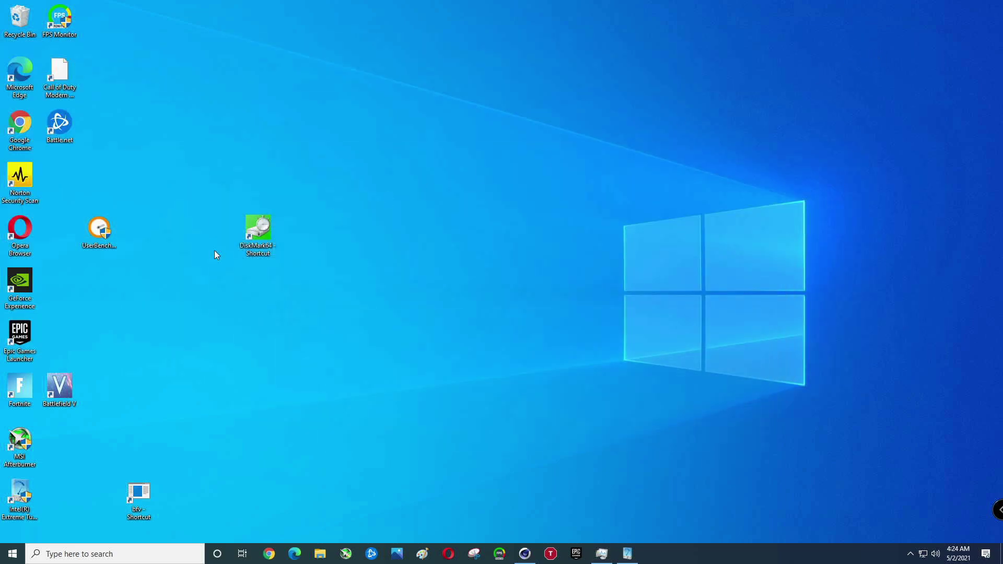
Launch CrystalDiskMark with administrator permission and run all read and write tests on drive C: with 5 passes of 1GiB.
double_click(263, 232)
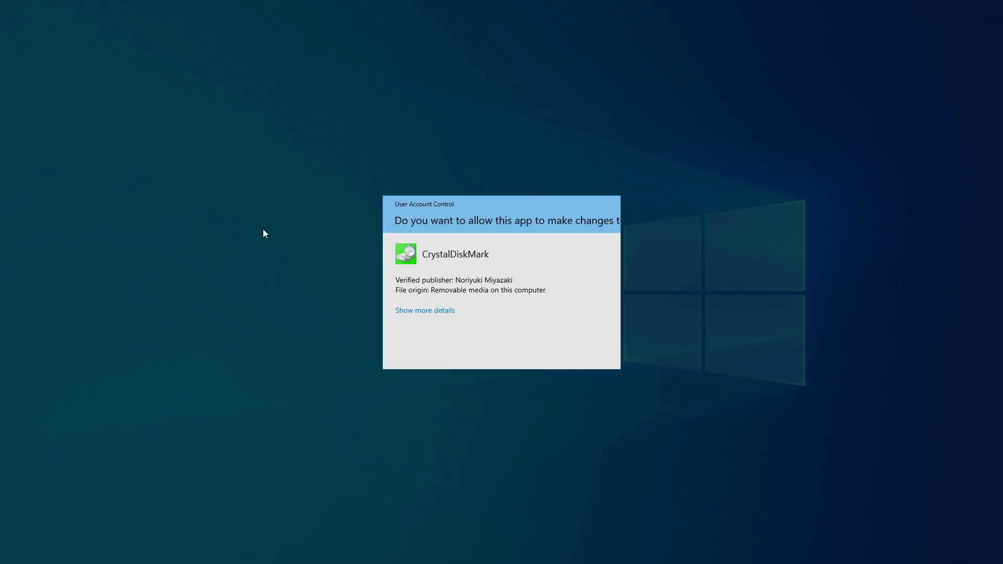
click(436, 347)
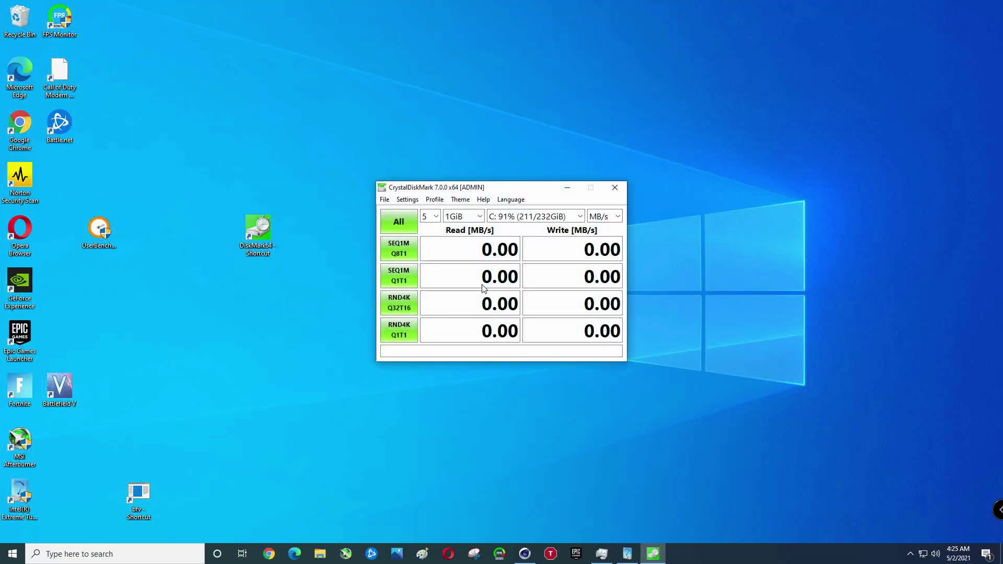
click(403, 224)
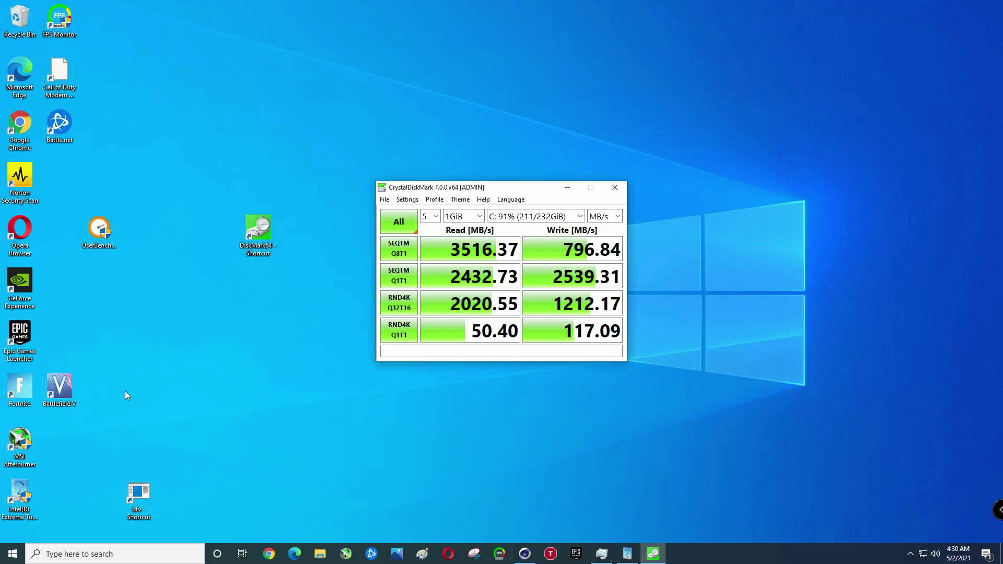
Launch UserBenchmark with administrator permission, run the full benchmark suite, and close its completion window to reveal the online report.
double_click(101, 221)
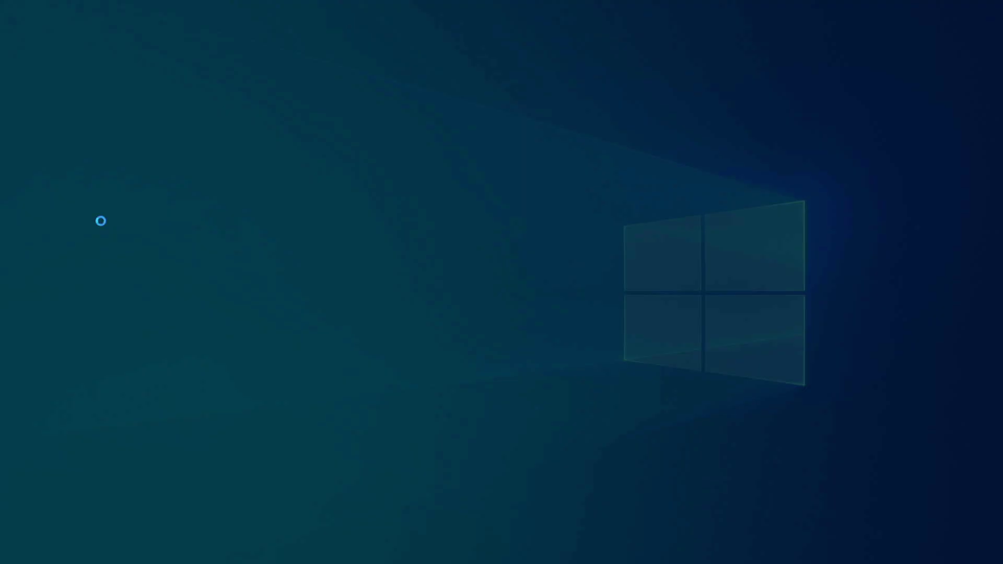
click(467, 349)
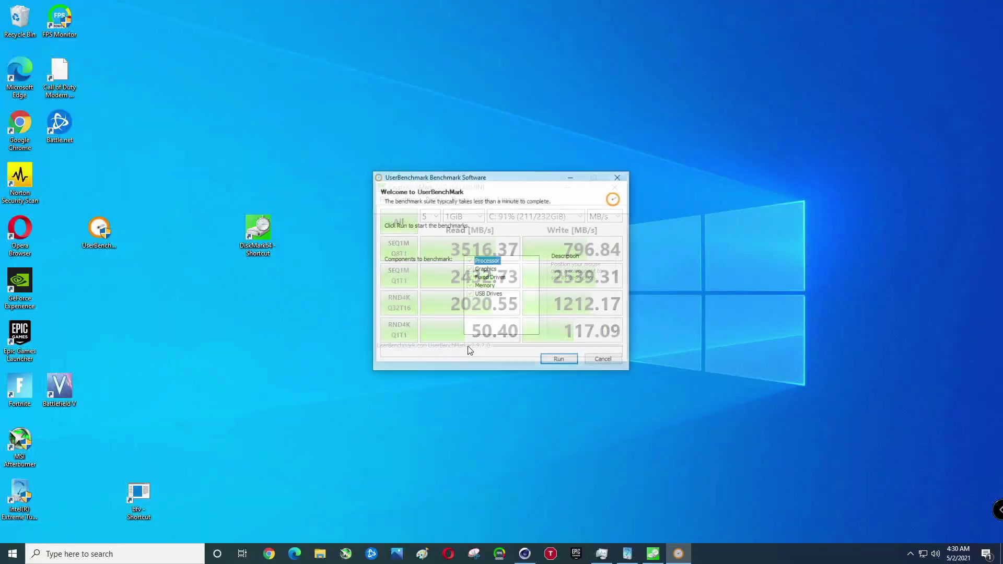
click(558, 361)
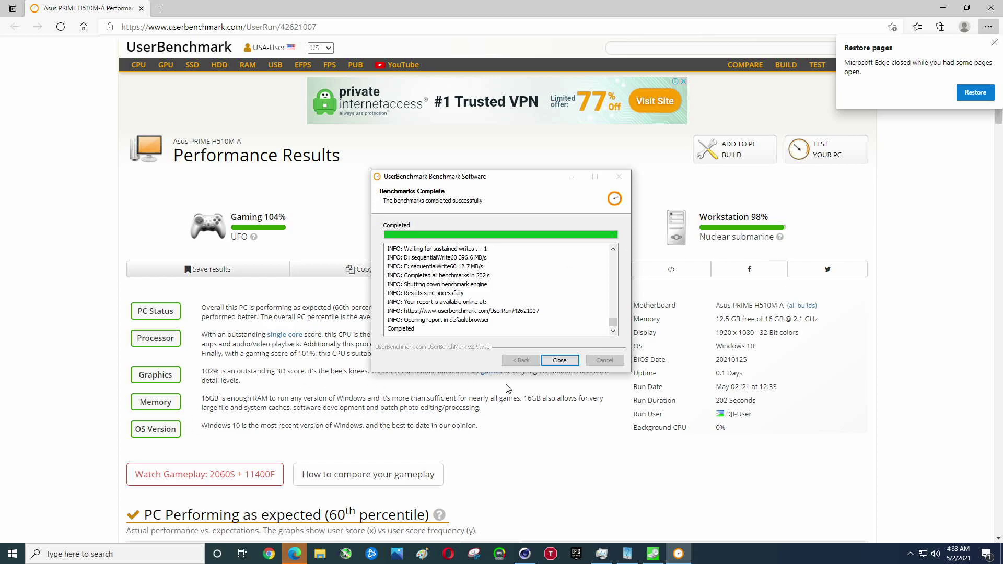
click(560, 361)
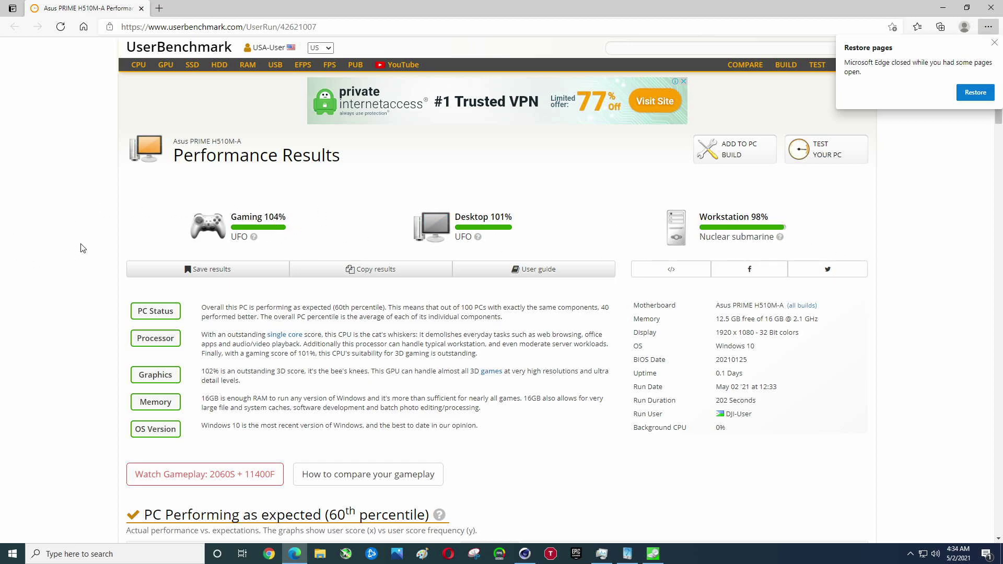
Review the processor and graphics card results in the UserBenchmark report.
scroll(82, 248, down, 2)
scroll(82, 246, down, 5)
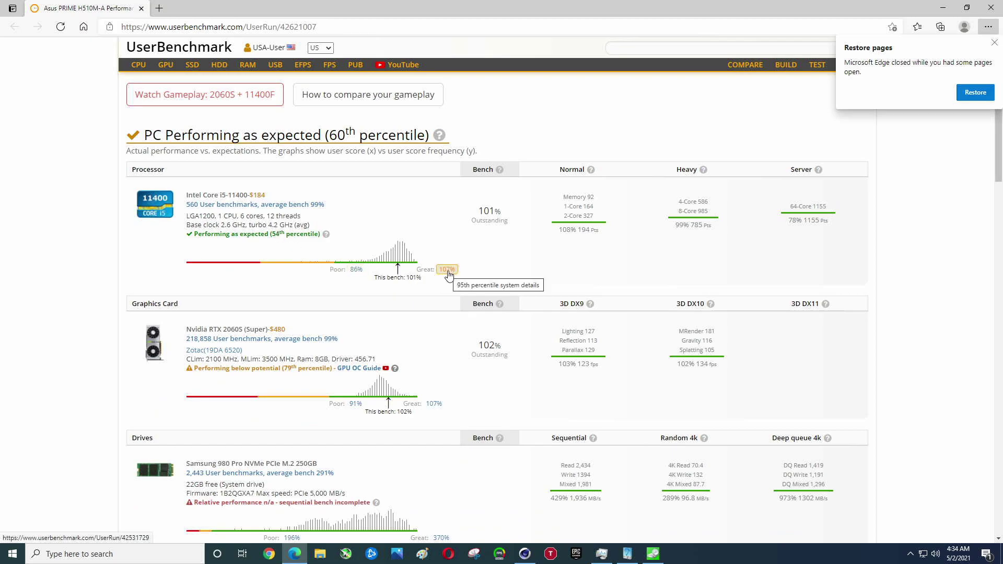
Switch to Intel Extreme Tuning Utility, examine the system information and the Advanced Tuning current and turbo power limits, and minimize it.
click(627, 554)
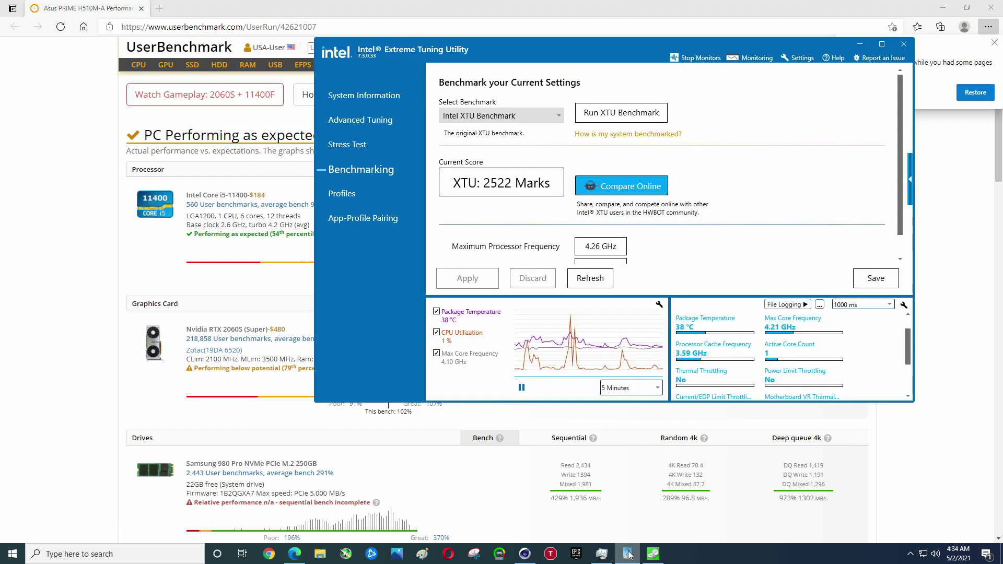
click(365, 119)
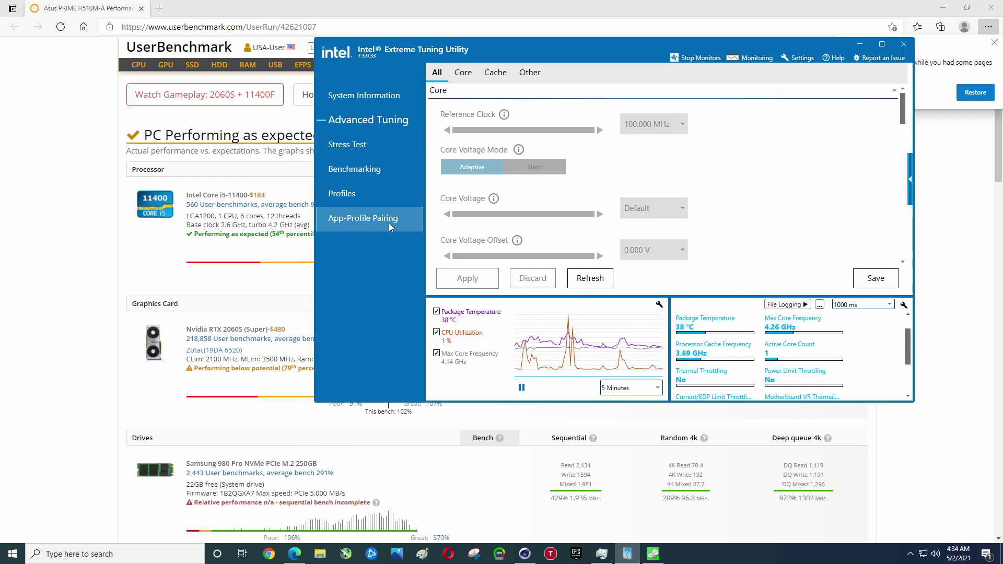
click(358, 100)
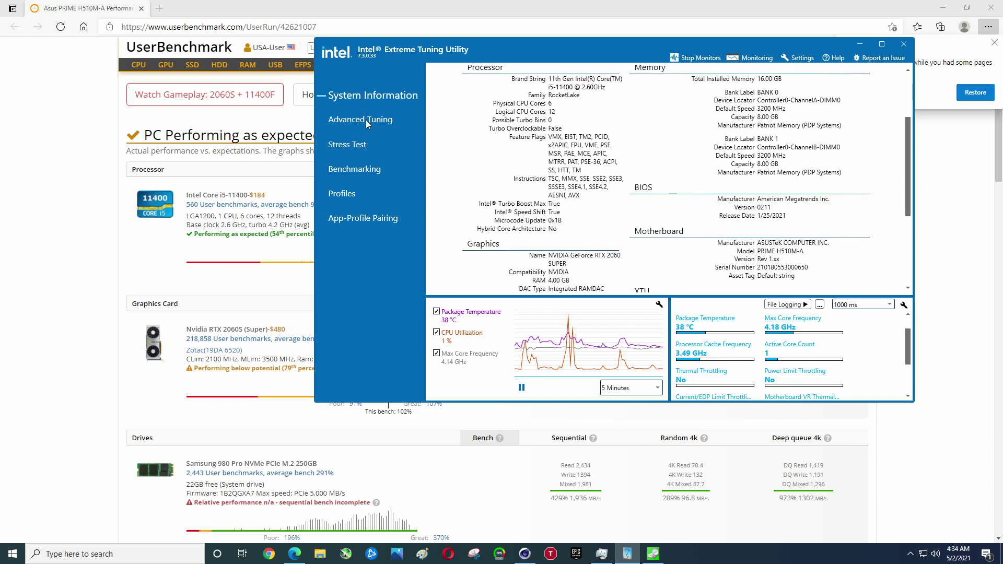
click(365, 120)
scroll(678, 191, down, 5)
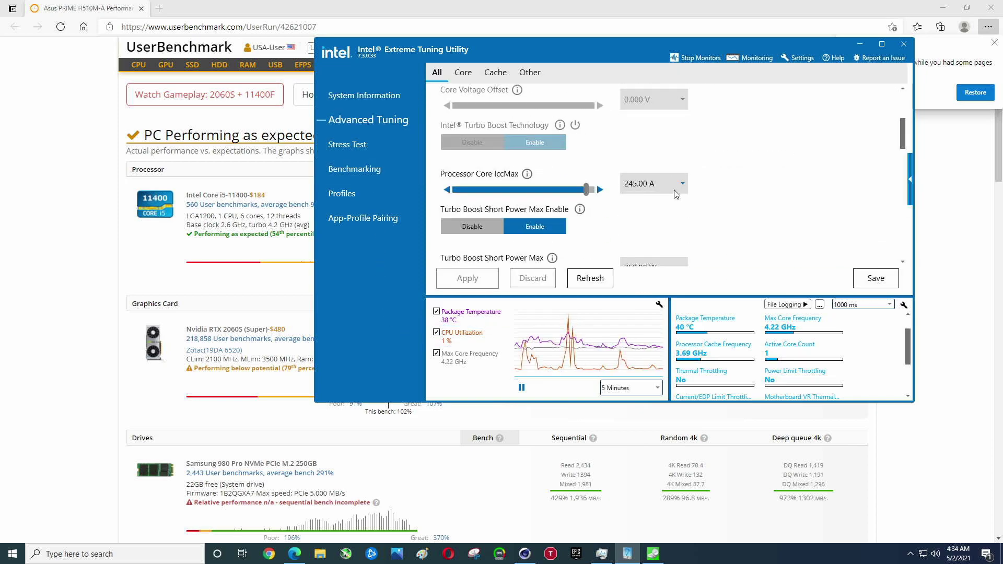
scroll(491, 216, down, 1)
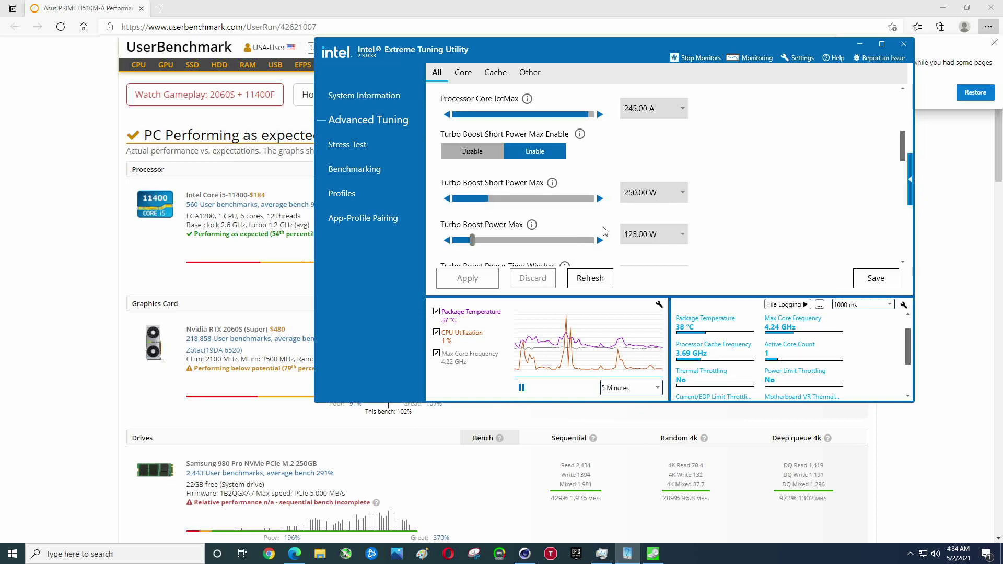
click(859, 46)
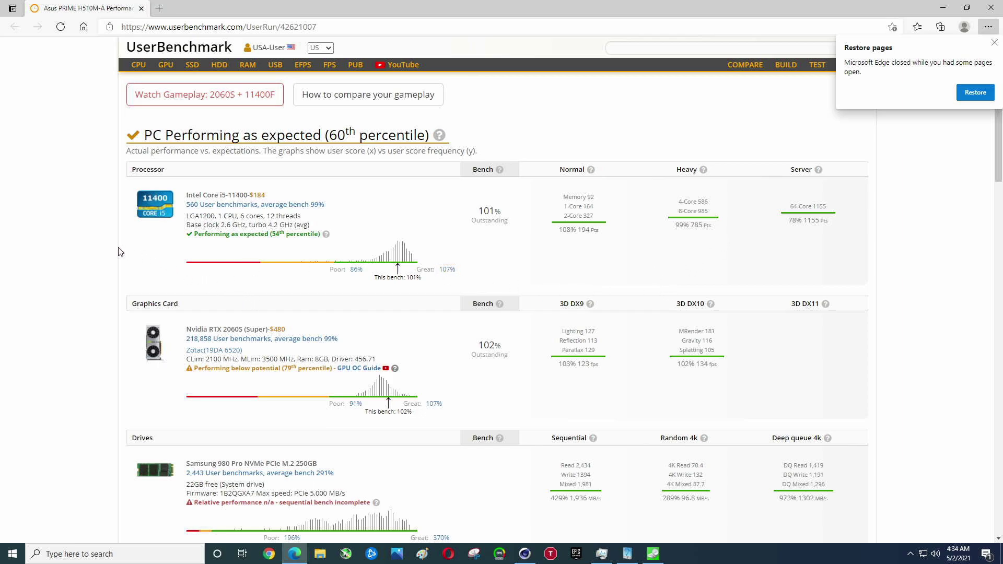
Review the drive and memory kit results in the UserBenchmark report.
scroll(96, 250, down, 1)
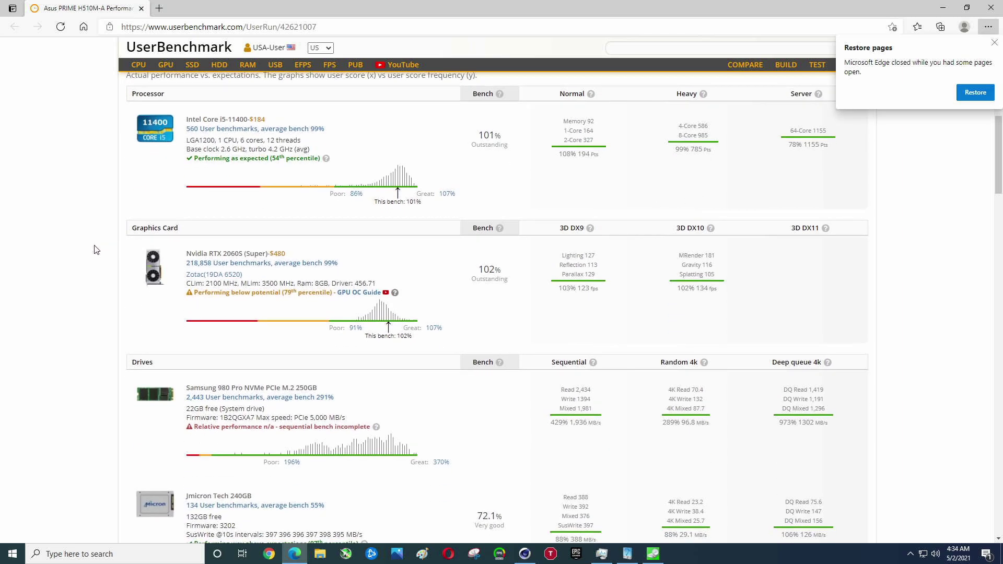
scroll(96, 251, down, 3)
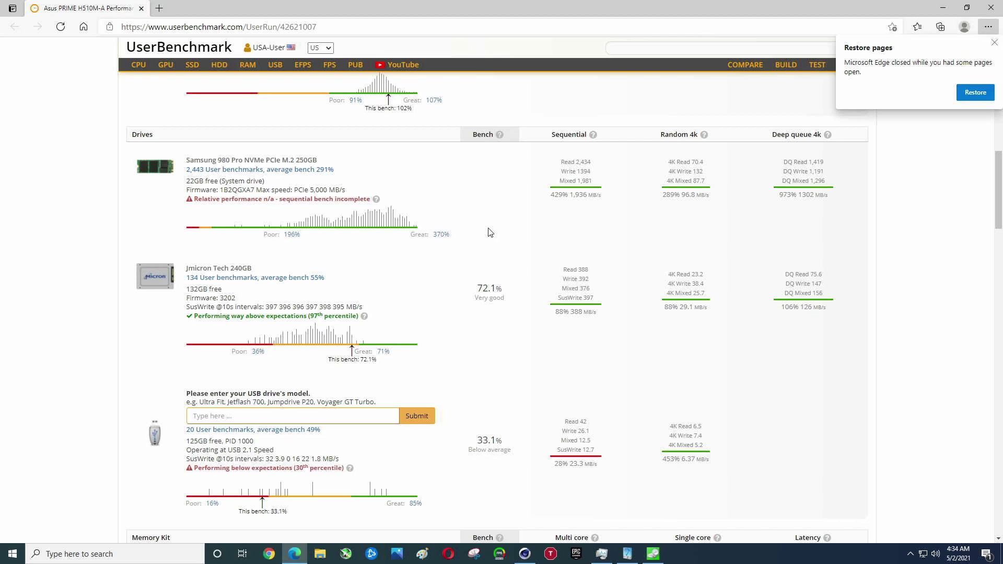
scroll(490, 219, down, 1)
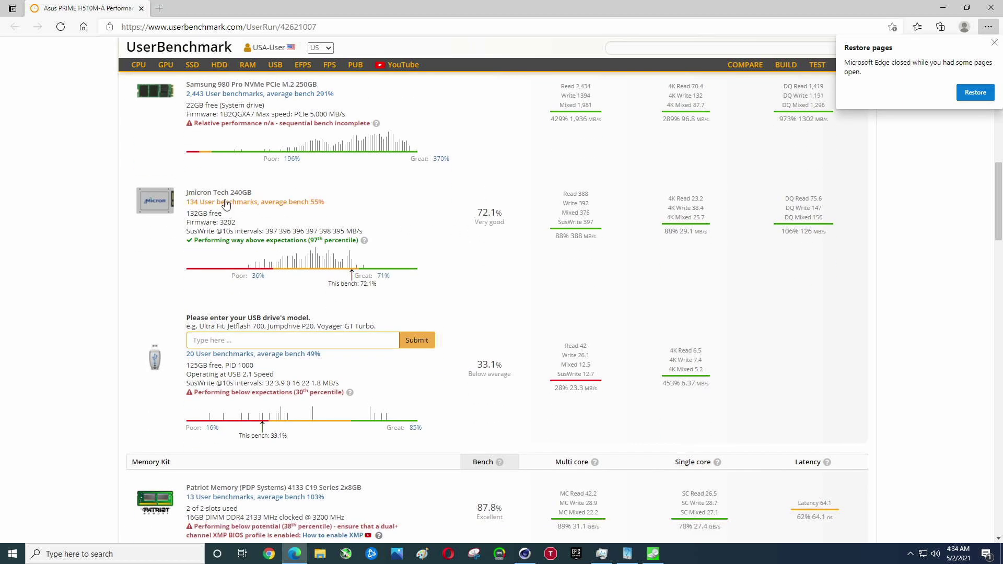